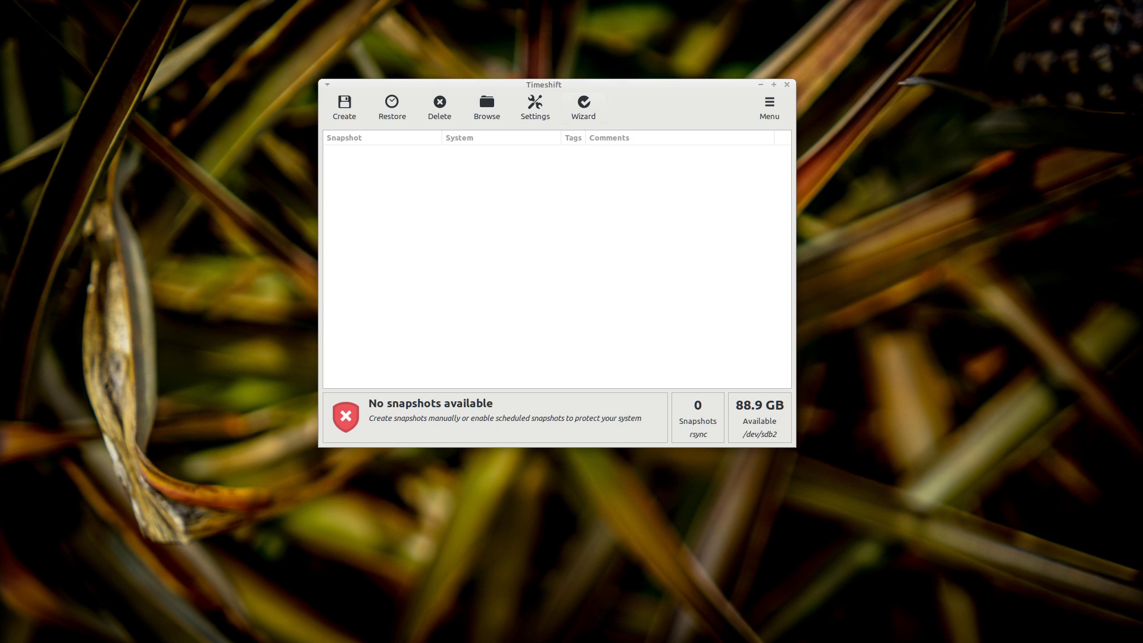
# Step: Open the settings and read the help on RSYNC and BTRFS snapshots, keeping RSYNC as the snapshot type
pyautogui.click(536, 107)
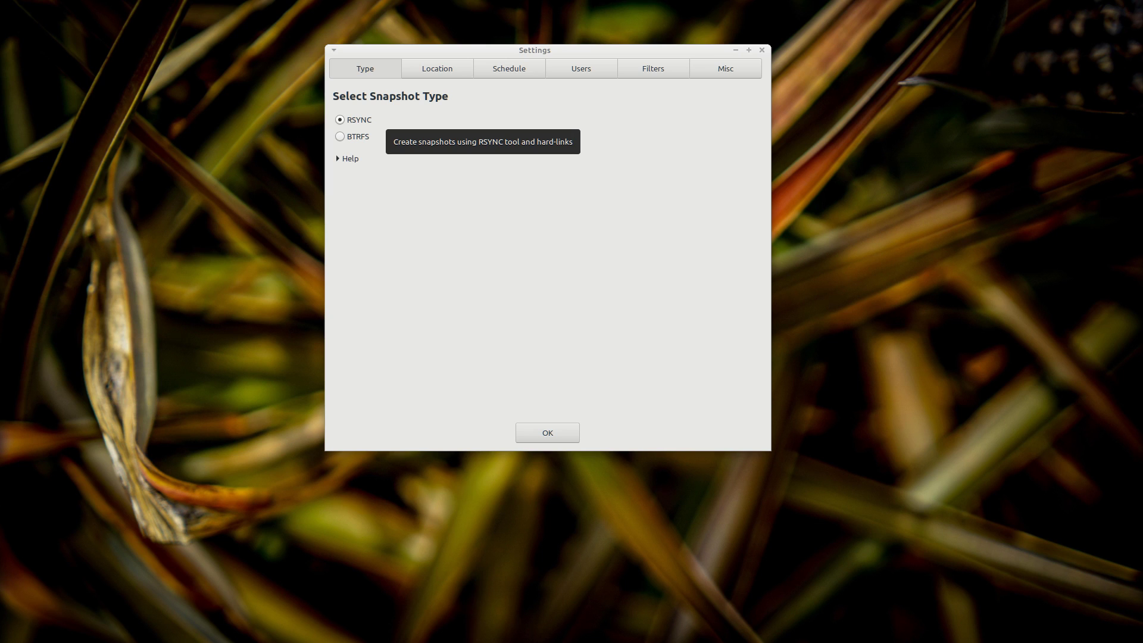
pyautogui.click(348, 159)
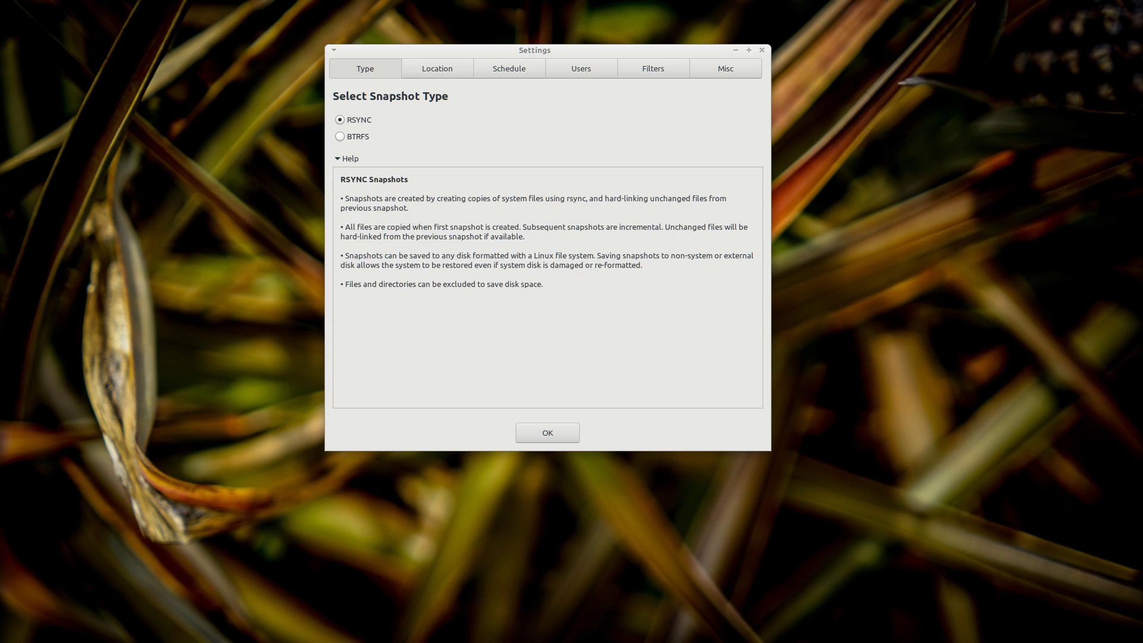
pyautogui.click(340, 136)
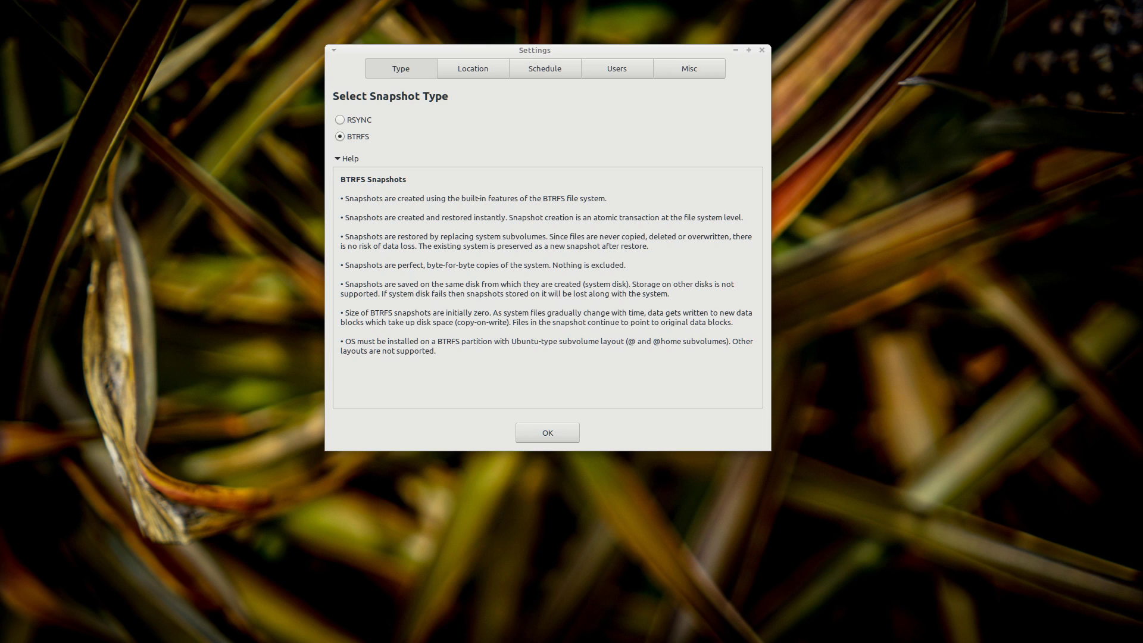
pyautogui.click(340, 120)
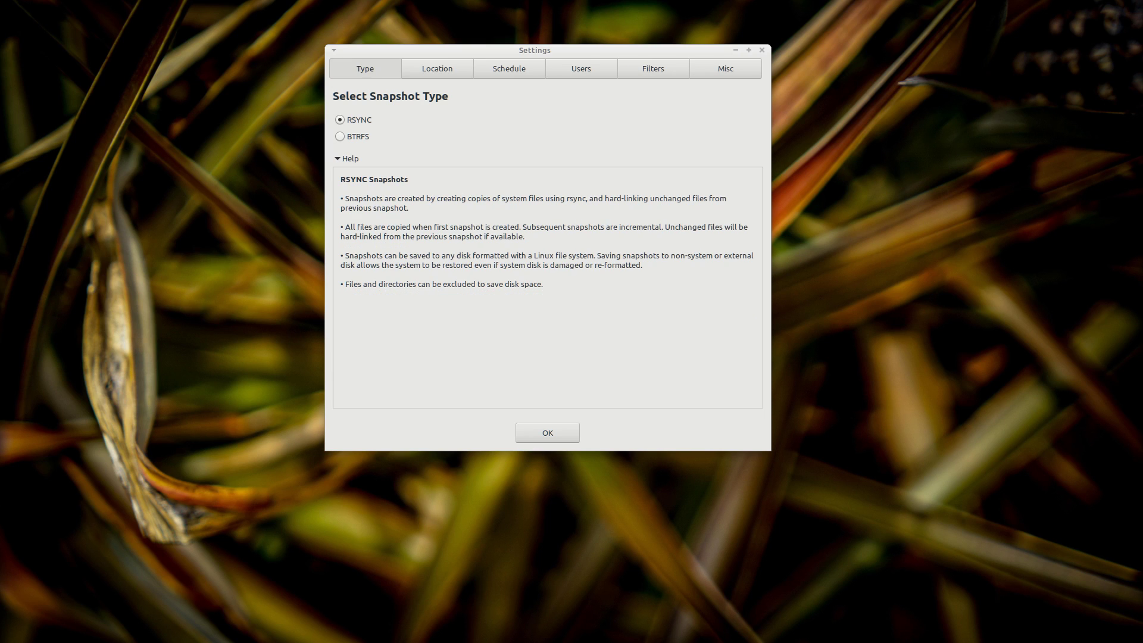
pyautogui.moveTo(534, 50); pyautogui.dragTo(438, 83)
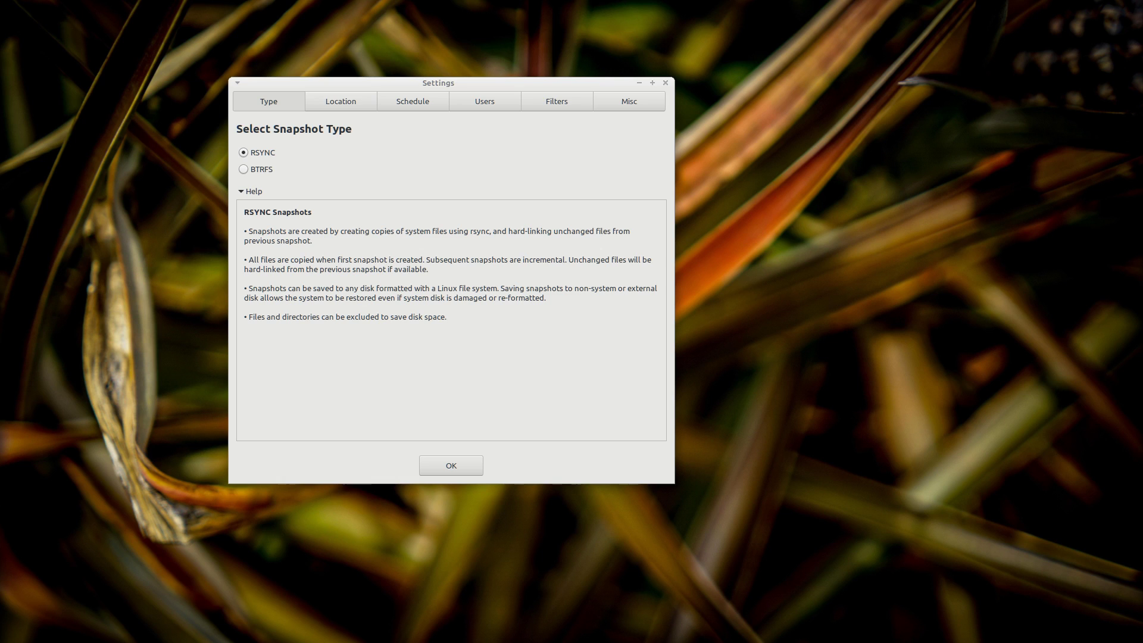
# Step: Check the listed disks for the snapshot location and choose the sdb2 partition on the Samsung SSD 850
pyautogui.click(341, 101)
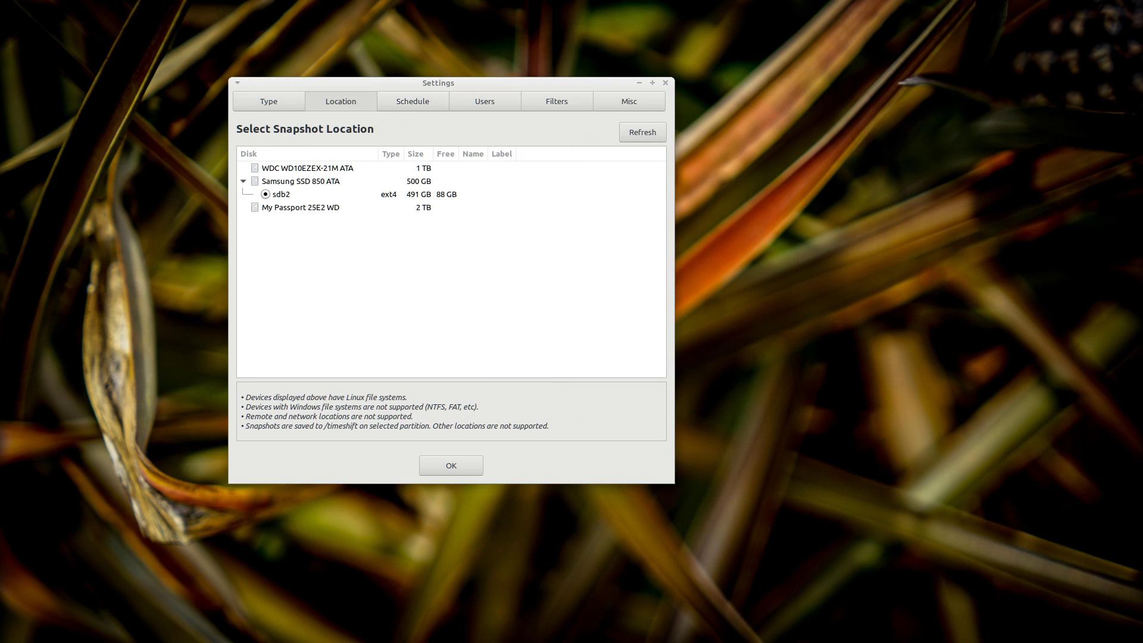
pyautogui.click(301, 181)
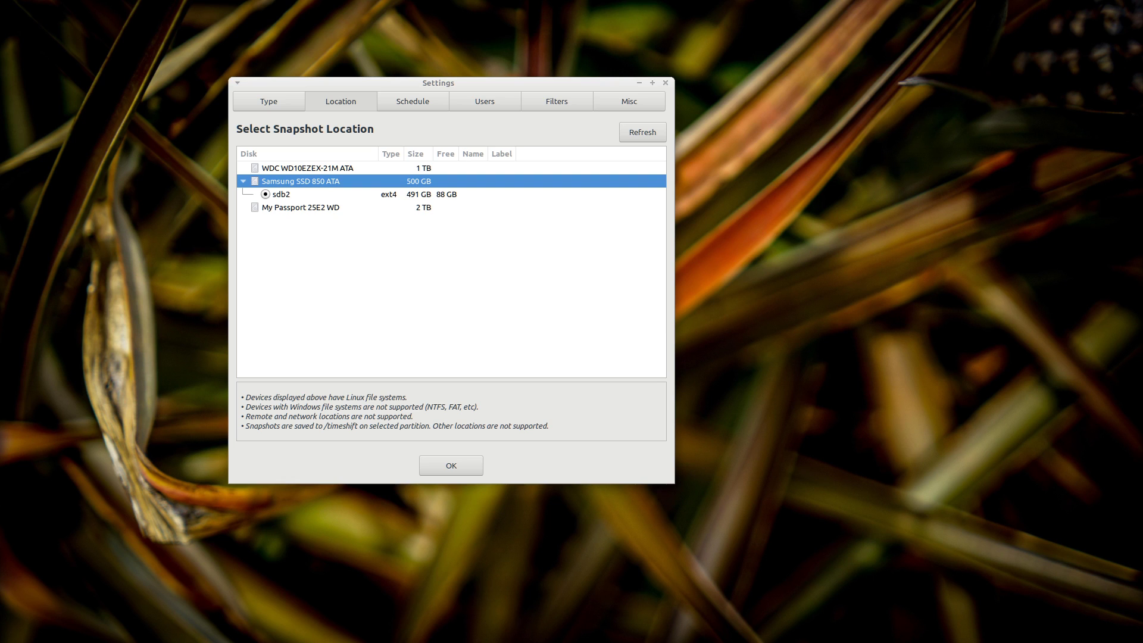
pyautogui.click(307, 168)
pyautogui.click(300, 207)
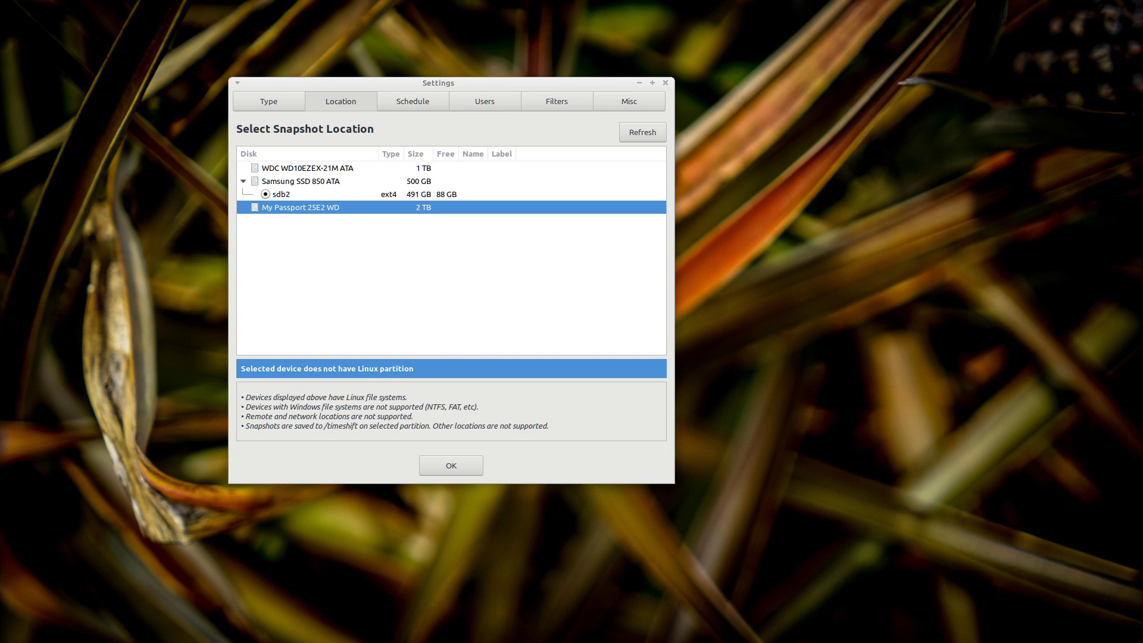
pyautogui.click(307, 168)
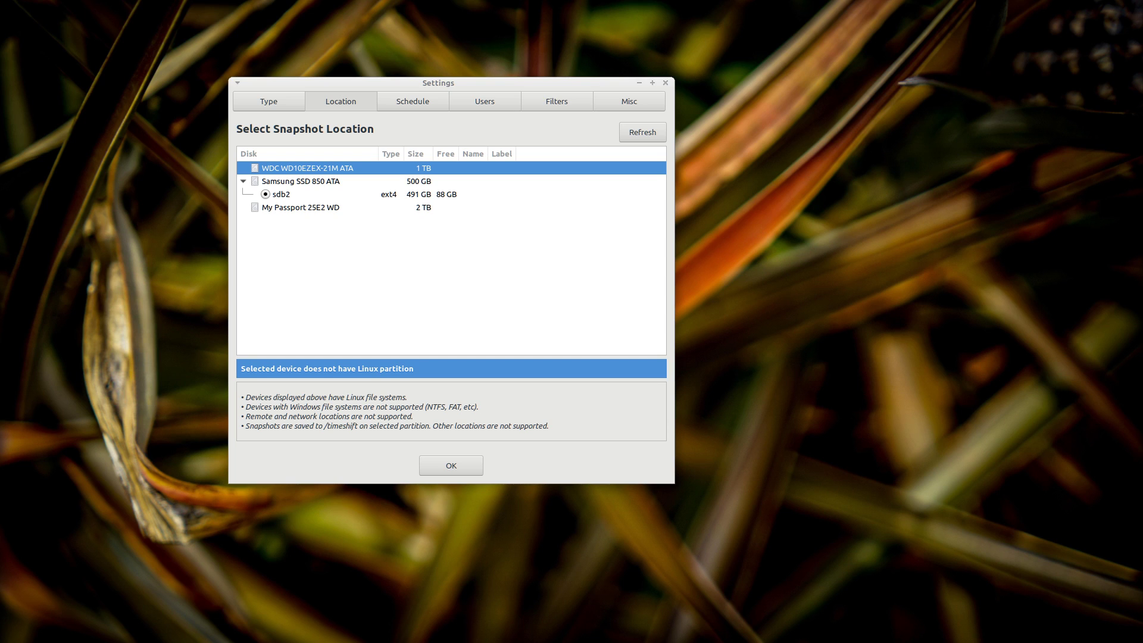
pyautogui.click(281, 194)
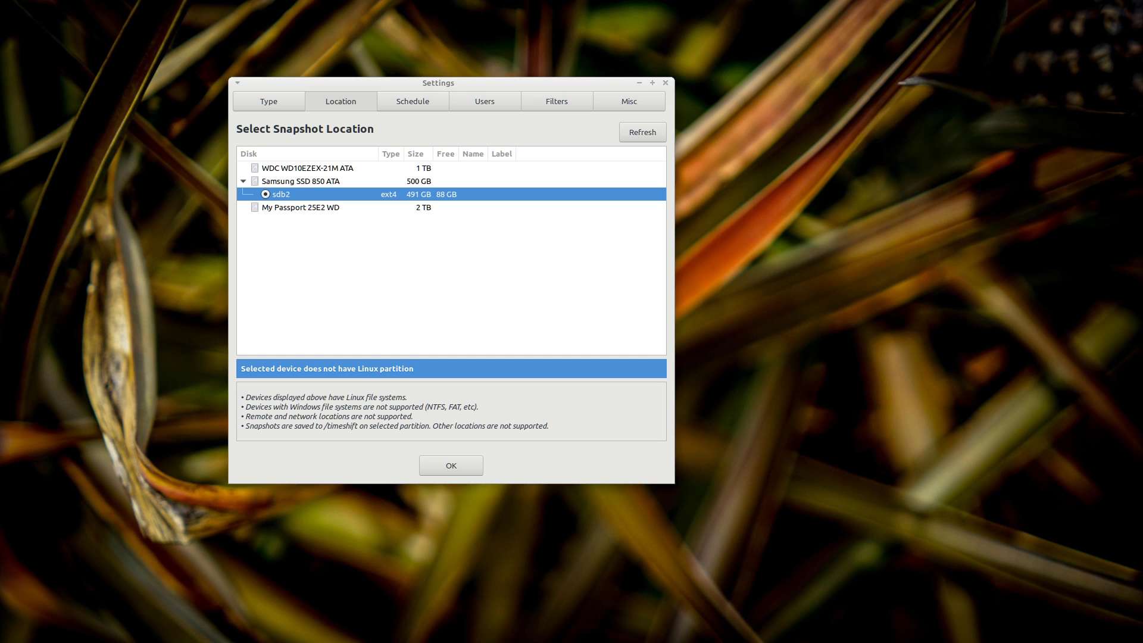
pyautogui.click(301, 181)
pyautogui.click(281, 194)
# Step: Schedule only daily snapshots, leaving the monthly, weekly, hourly and boot levels disabled
pyautogui.click(412, 102)
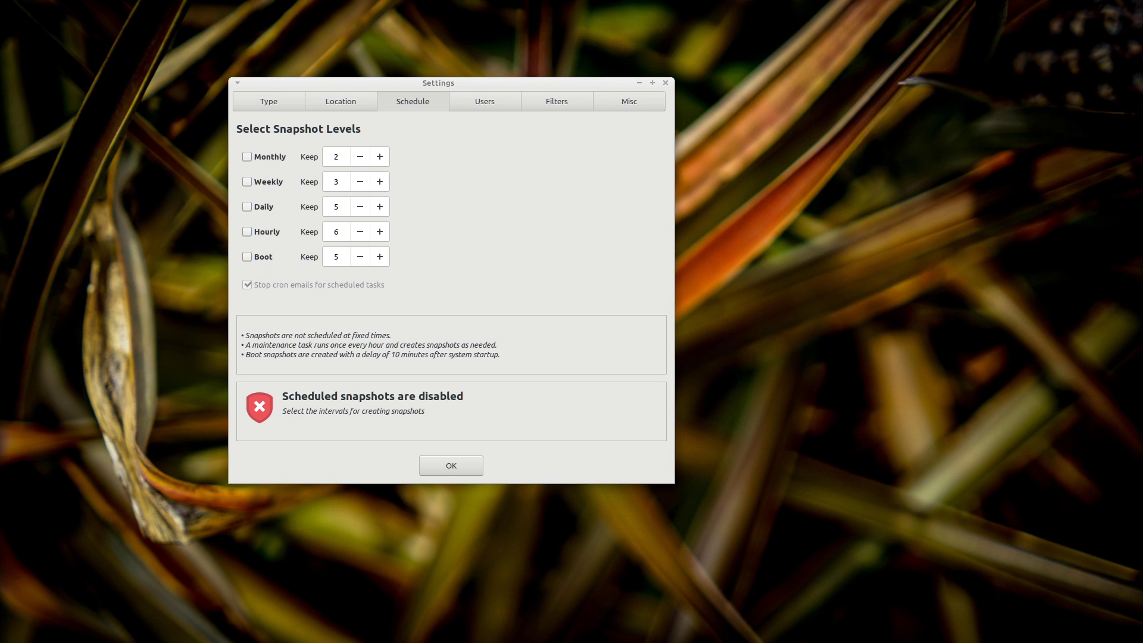
pyautogui.moveTo(438, 83); pyautogui.dragTo(471, 74)
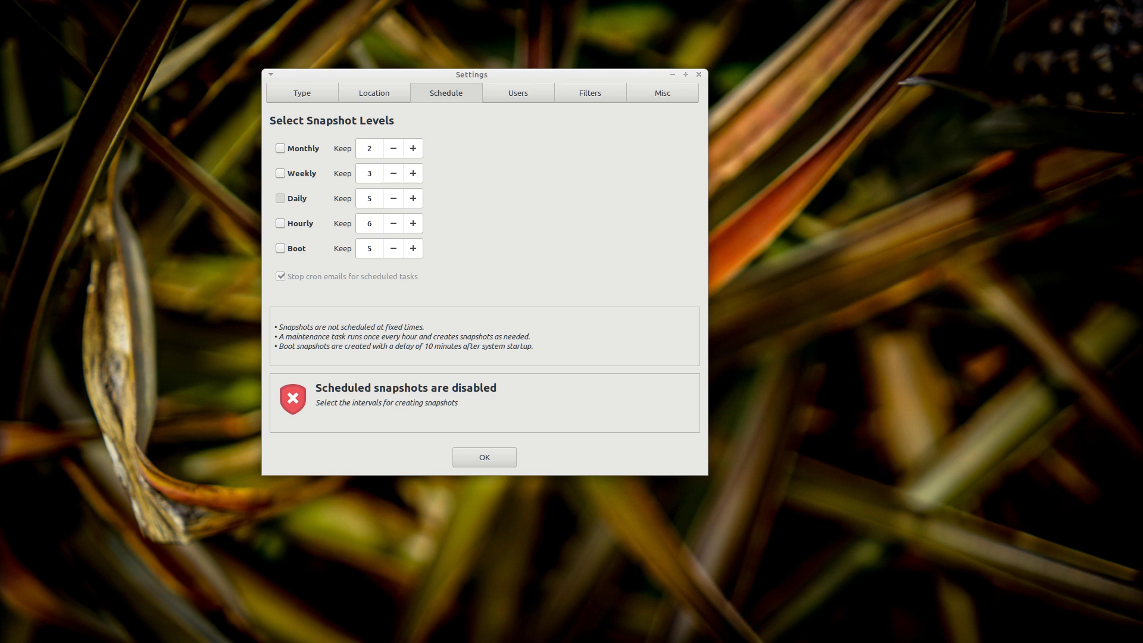
pyautogui.click(280, 198)
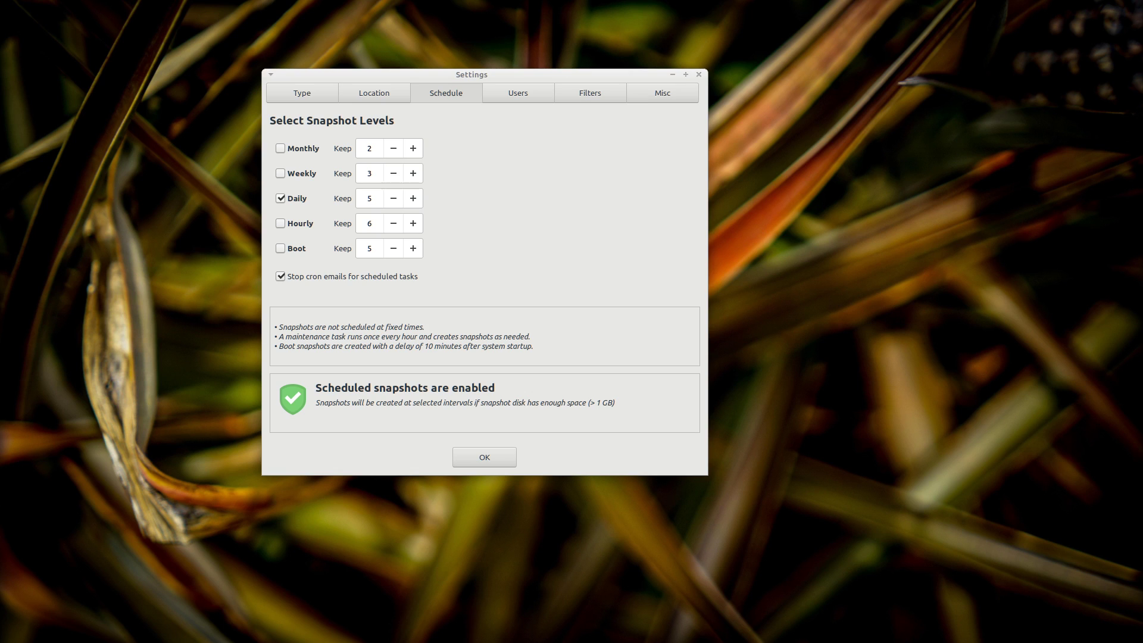
pyautogui.click(281, 198)
pyautogui.click(280, 223)
pyautogui.click(280, 224)
pyautogui.click(280, 248)
pyautogui.click(281, 248)
pyautogui.click(280, 198)
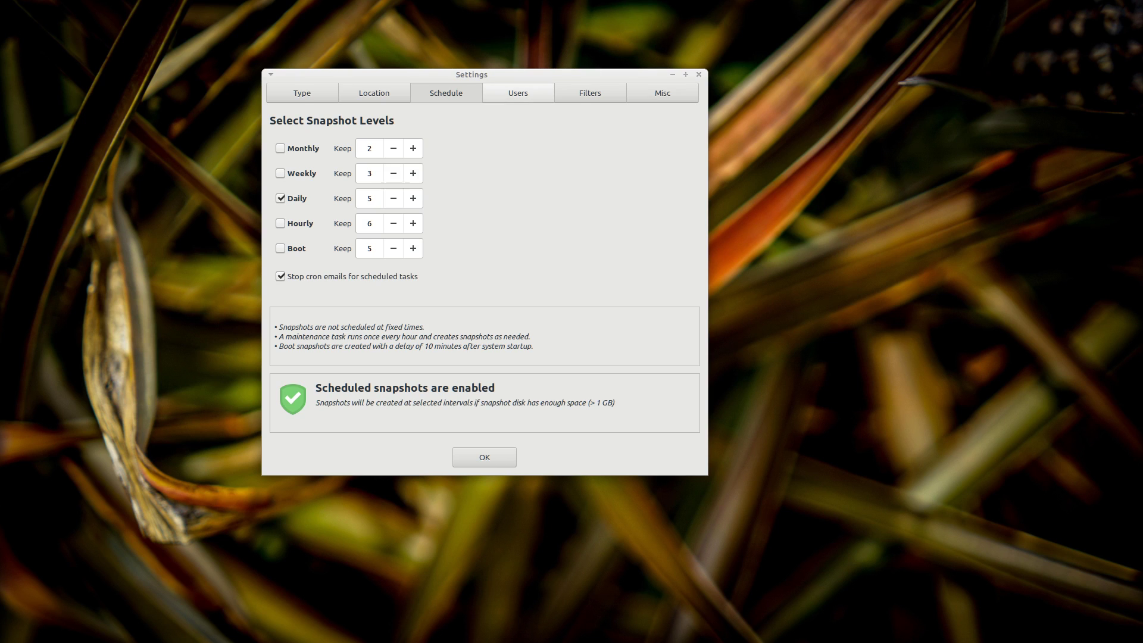
# Step: Review the user home directory, filter and date format settings, keep the existing date format, and accept the settings
pyautogui.click(518, 93)
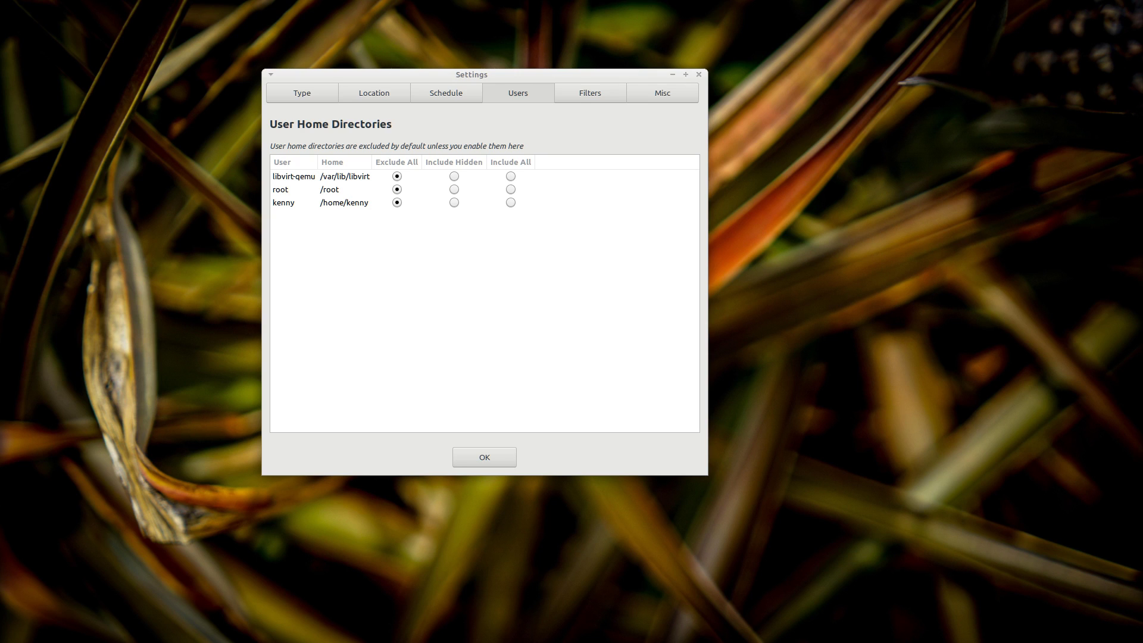
pyautogui.click(583, 94)
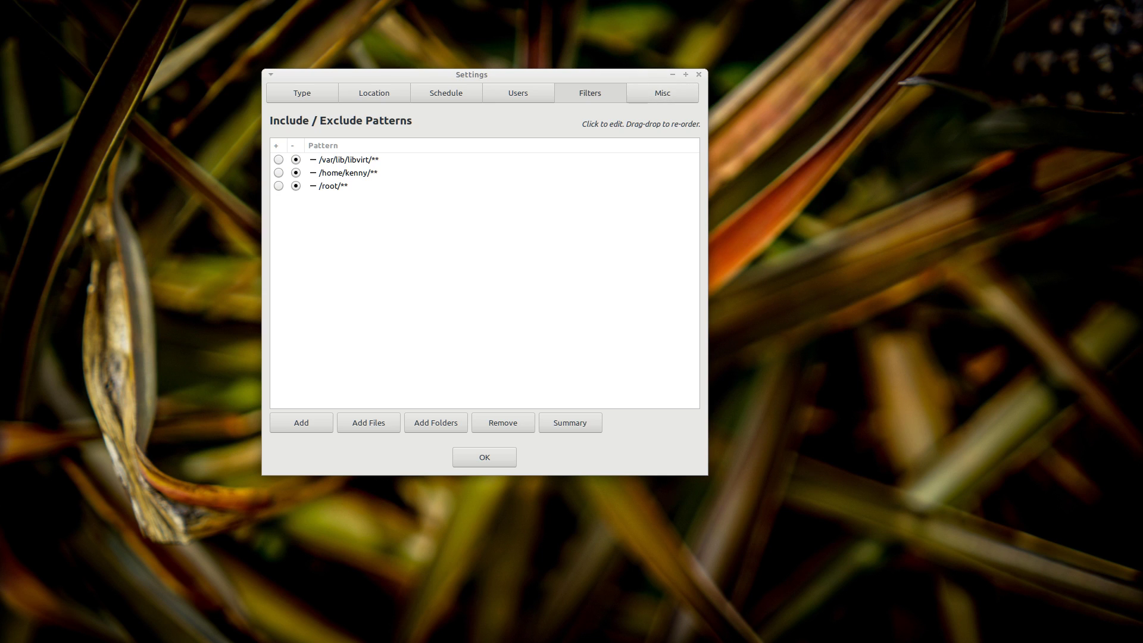
pyautogui.click(662, 94)
pyautogui.click(386, 144)
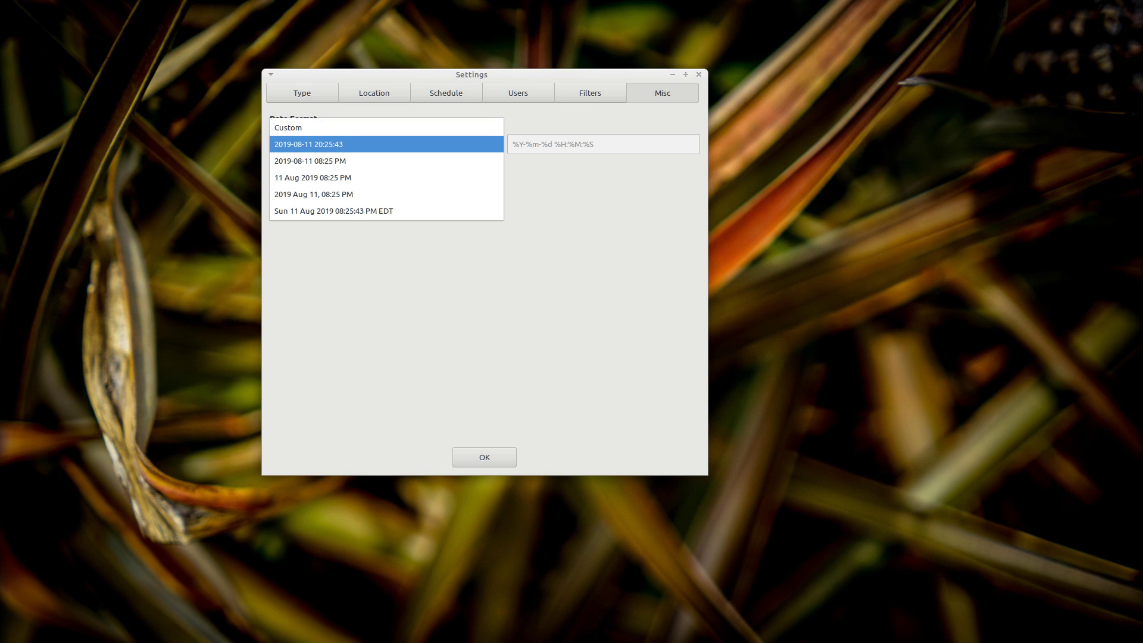
pyautogui.click(386, 144)
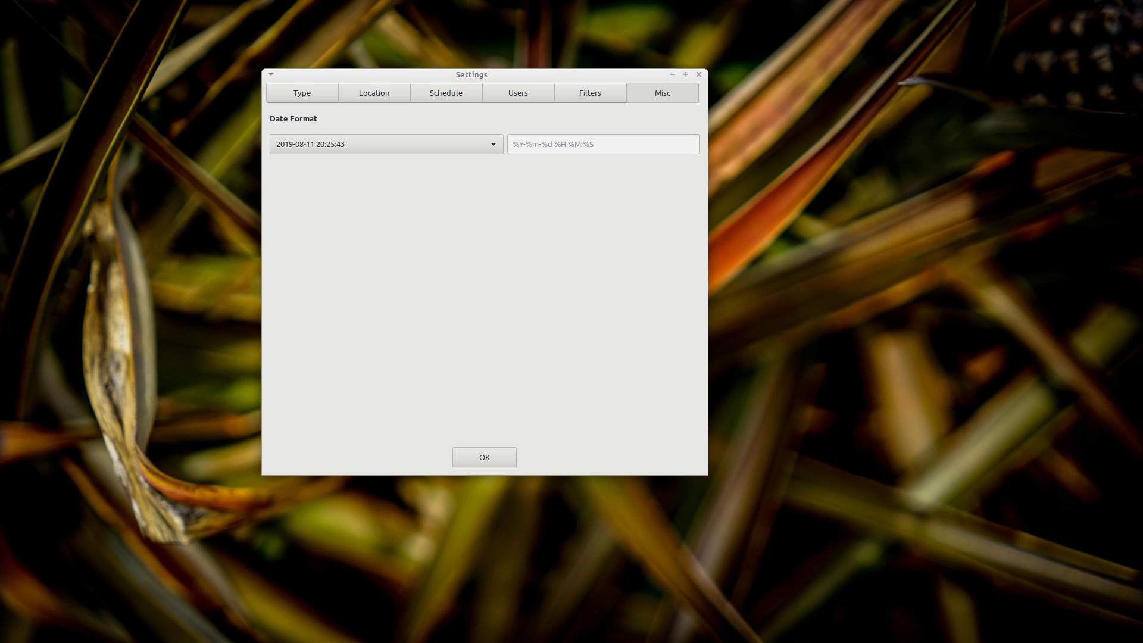
pyautogui.click(484, 457)
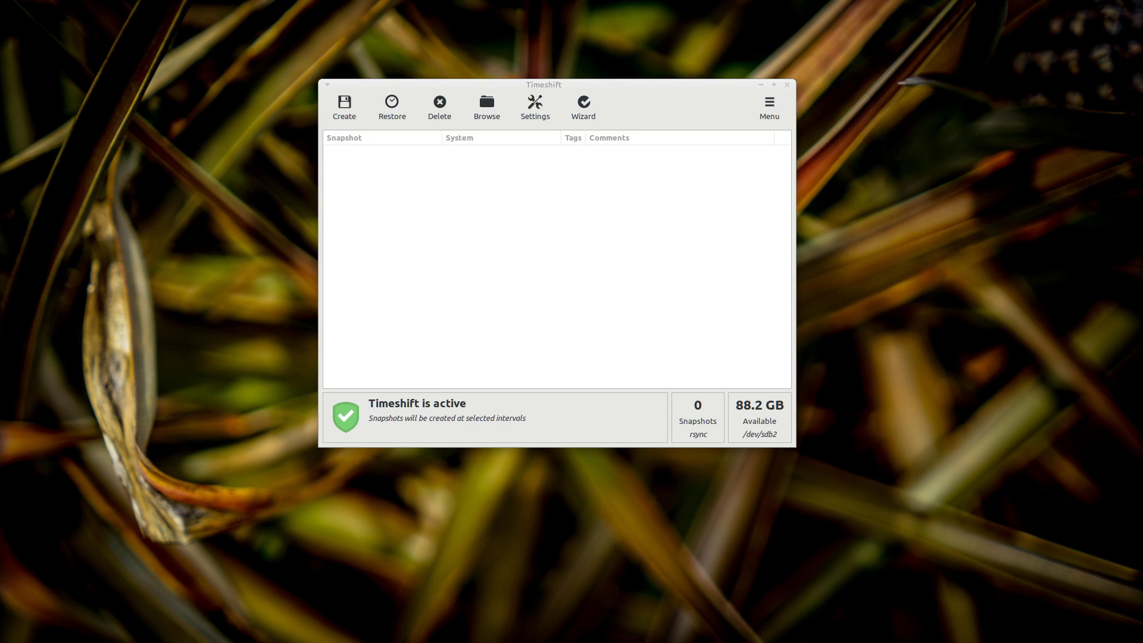
# Step: Create a snapshot of the current system
pyautogui.moveTo(543, 85); pyautogui.dragTo(522, 116)
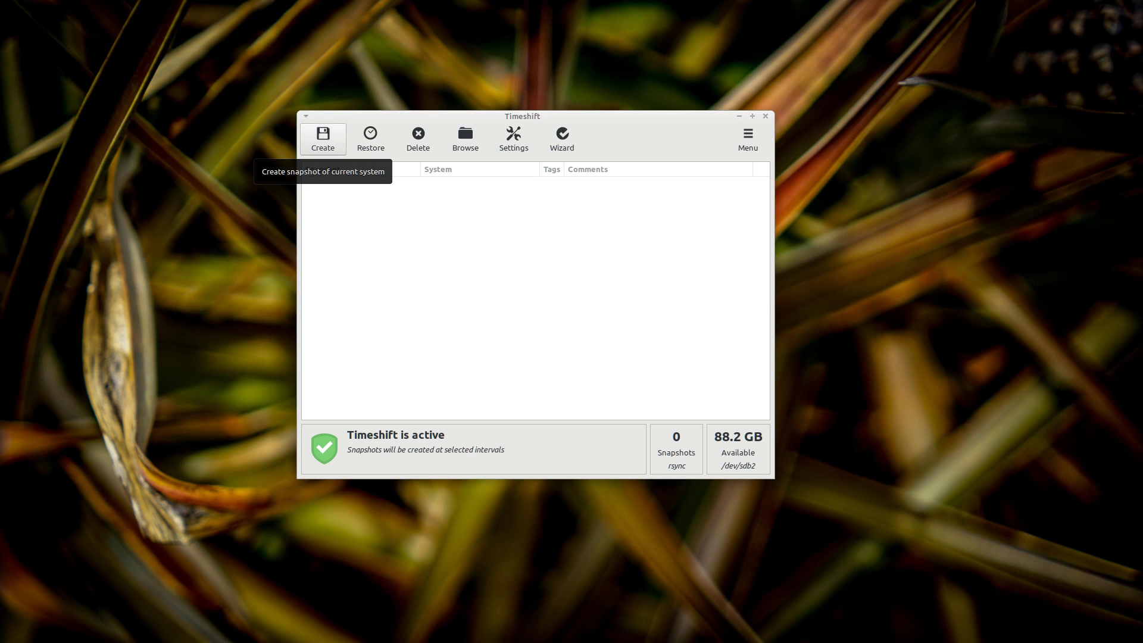
pyautogui.click(323, 139)
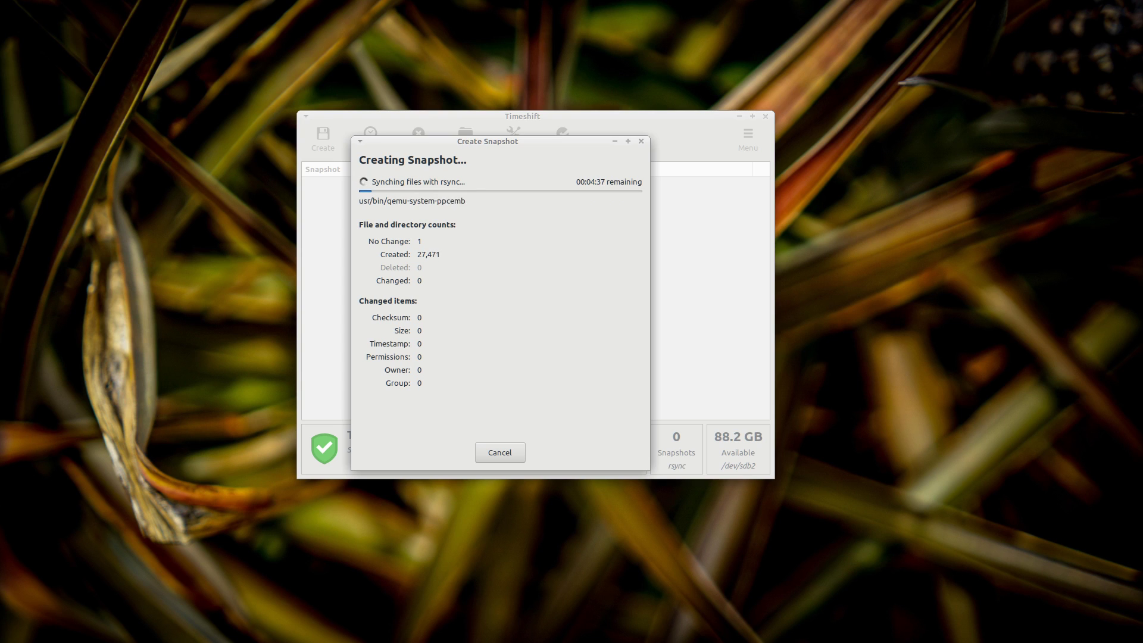
pyautogui.moveTo(500, 141); pyautogui.dragTo(458, 113)
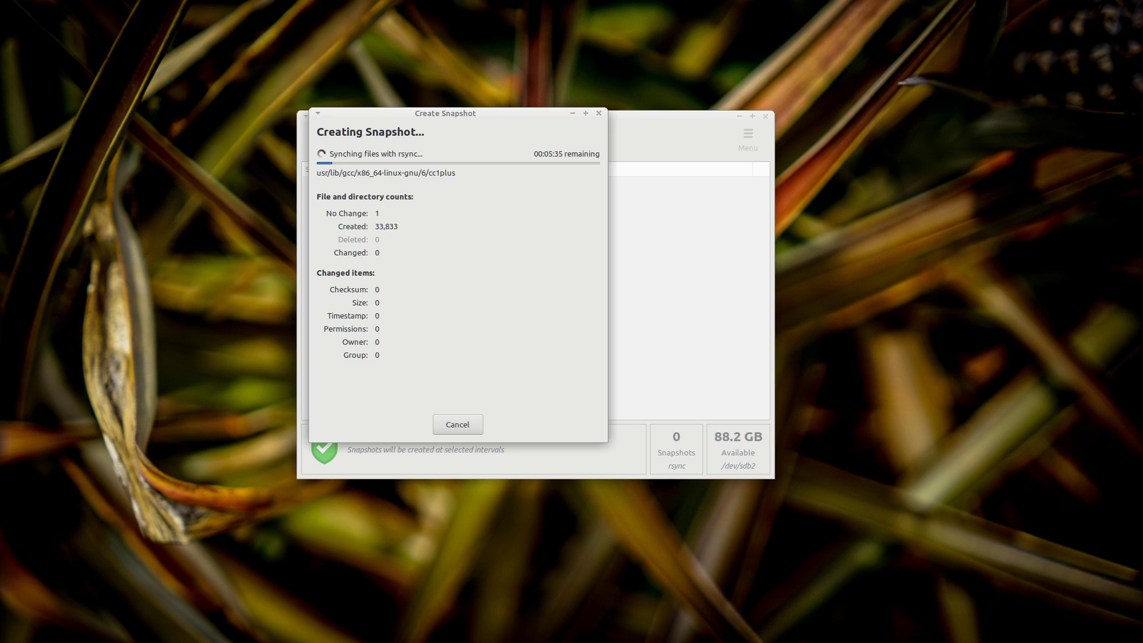
pyautogui.moveTo(457, 113); pyautogui.dragTo(438, 166)
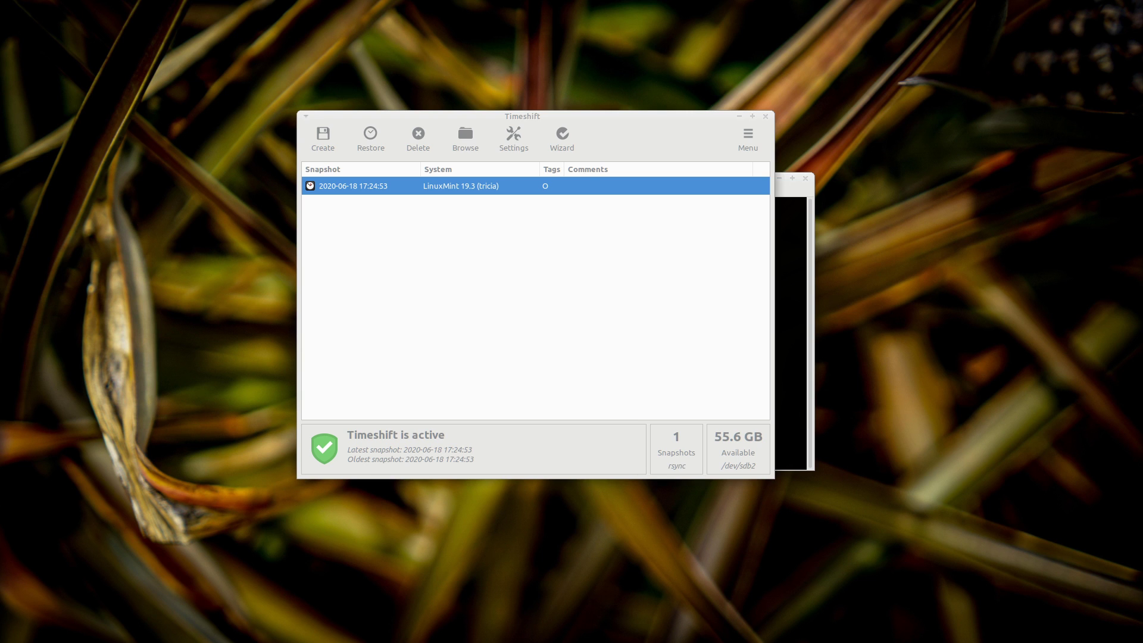
pyautogui.moveTo(523, 116); pyautogui.dragTo(540, 98)
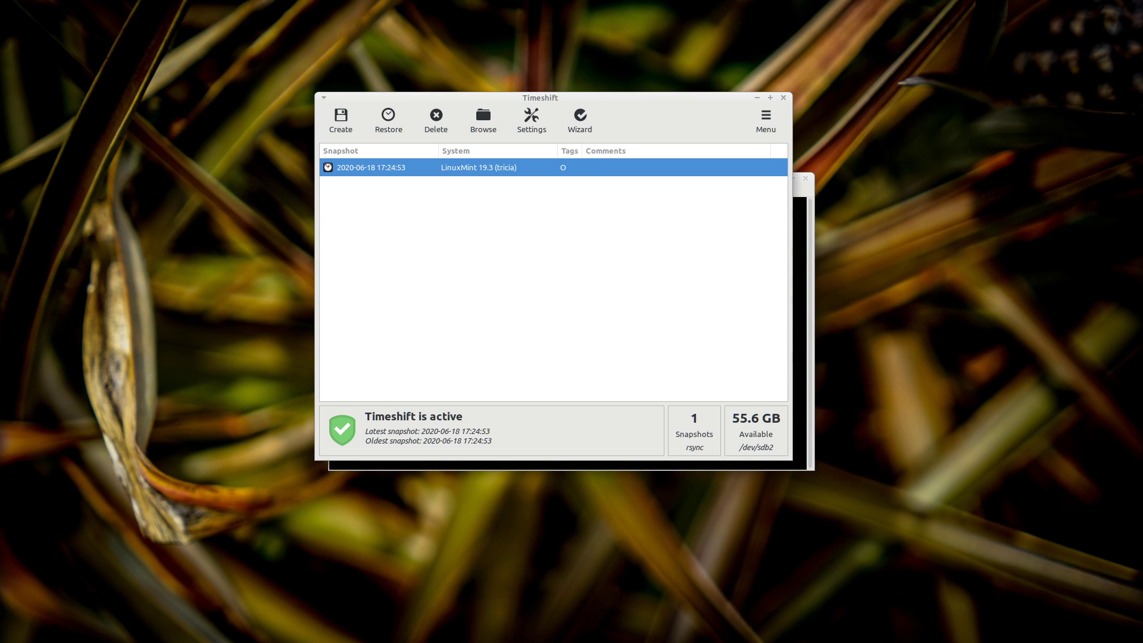
pyautogui.click(770, 98)
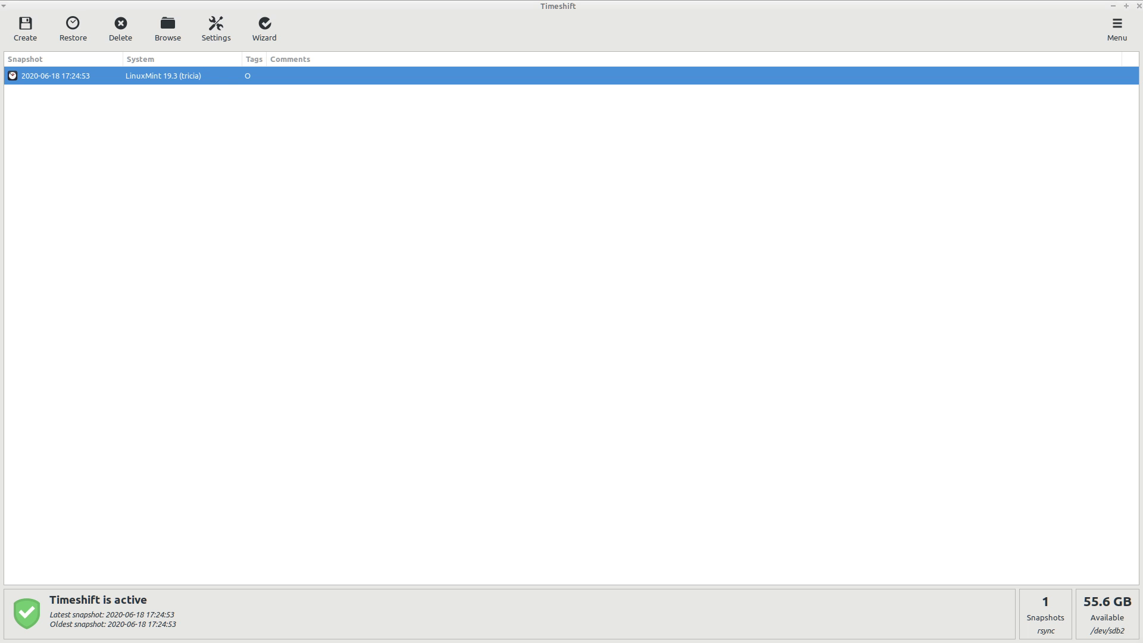
pyautogui.rightClick(48, 77)
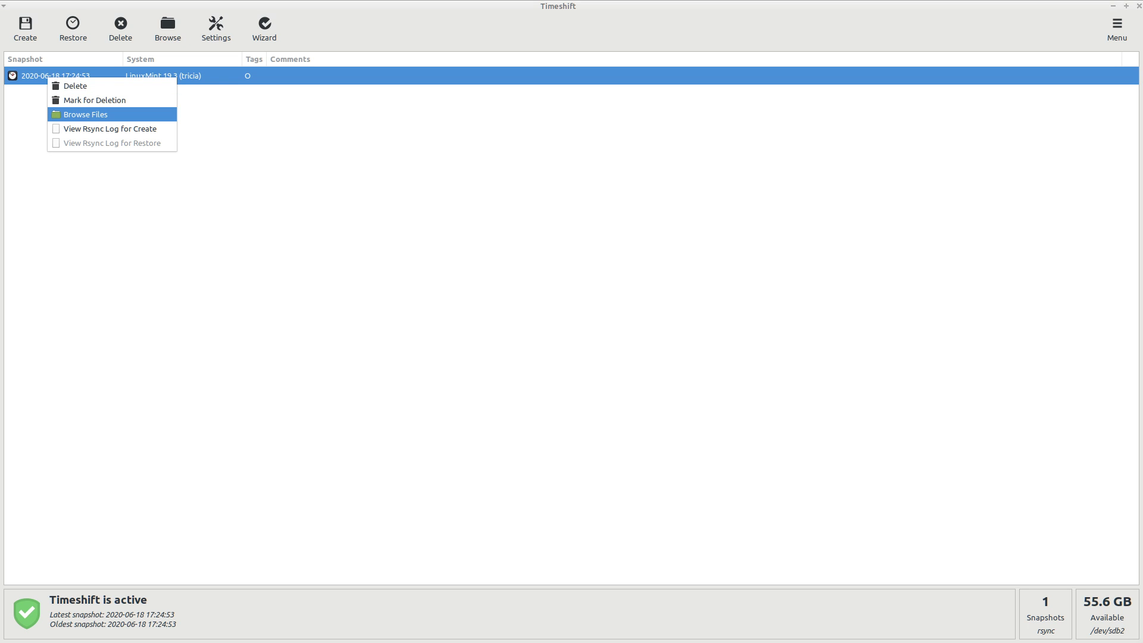
pyautogui.click(86, 114)
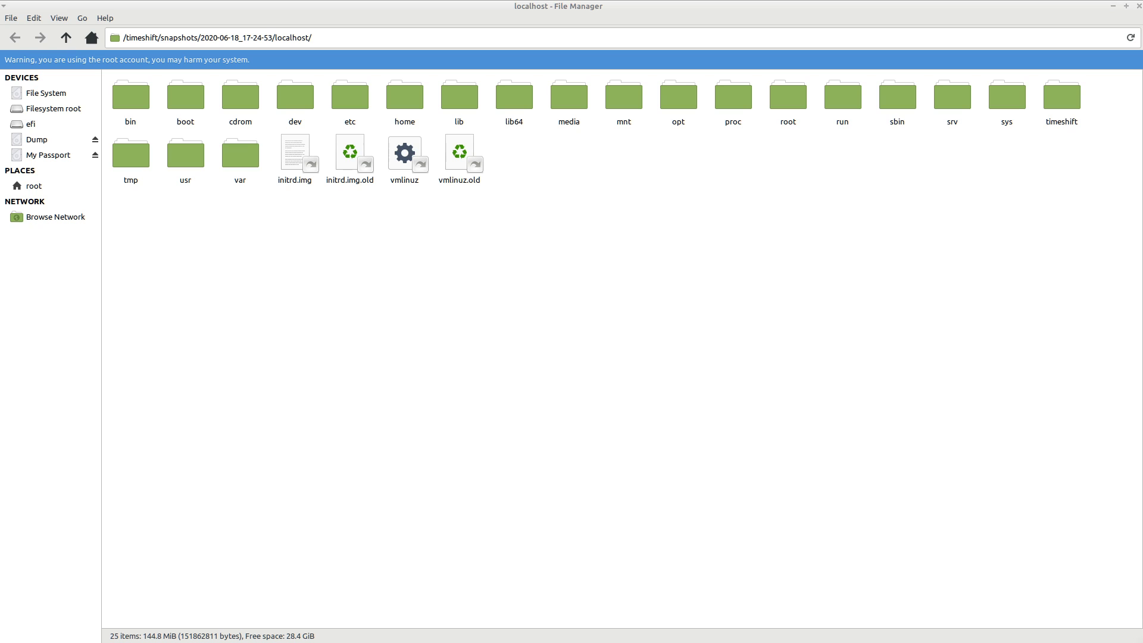
# Step: Go up from the snapshot's localhost folder to the file system root
pyautogui.click(66, 37)
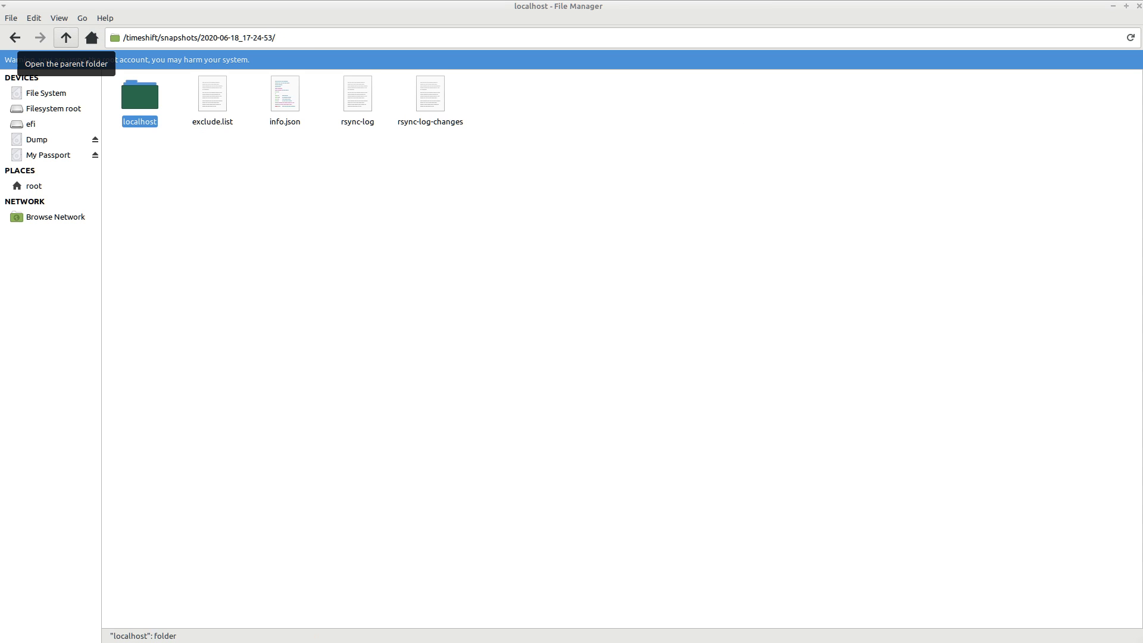
pyautogui.click(65, 38)
pyautogui.click(65, 37)
pyautogui.click(66, 37)
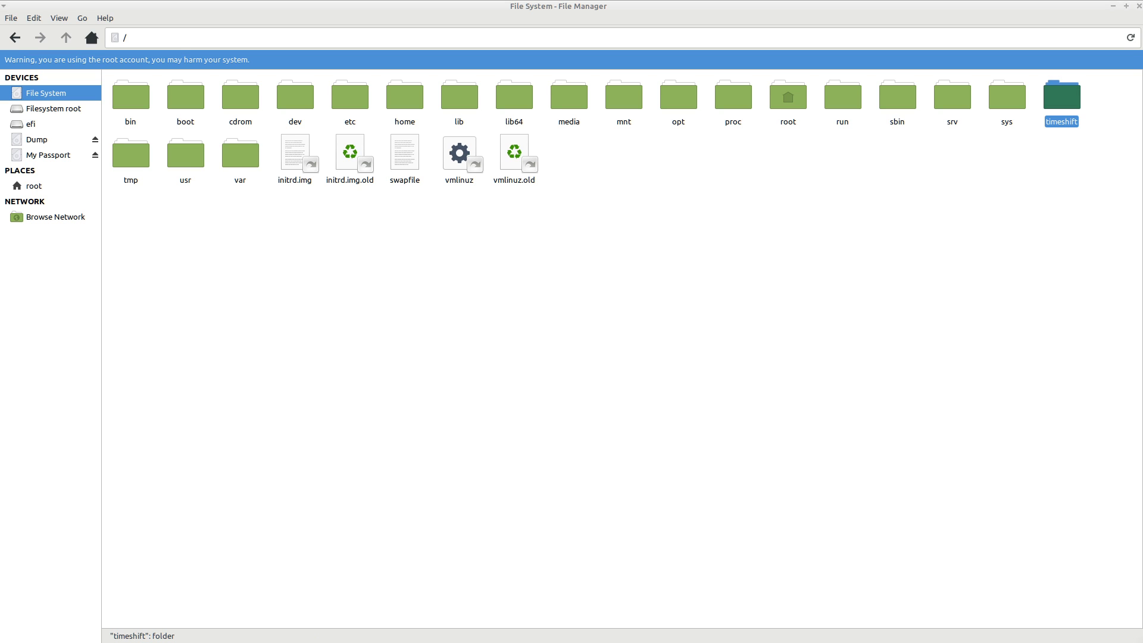
# Step: Open the localhost folder inside /timeshift/snapshots/2020-06-18_17-24-53
pyautogui.doubleClick(1062, 97)
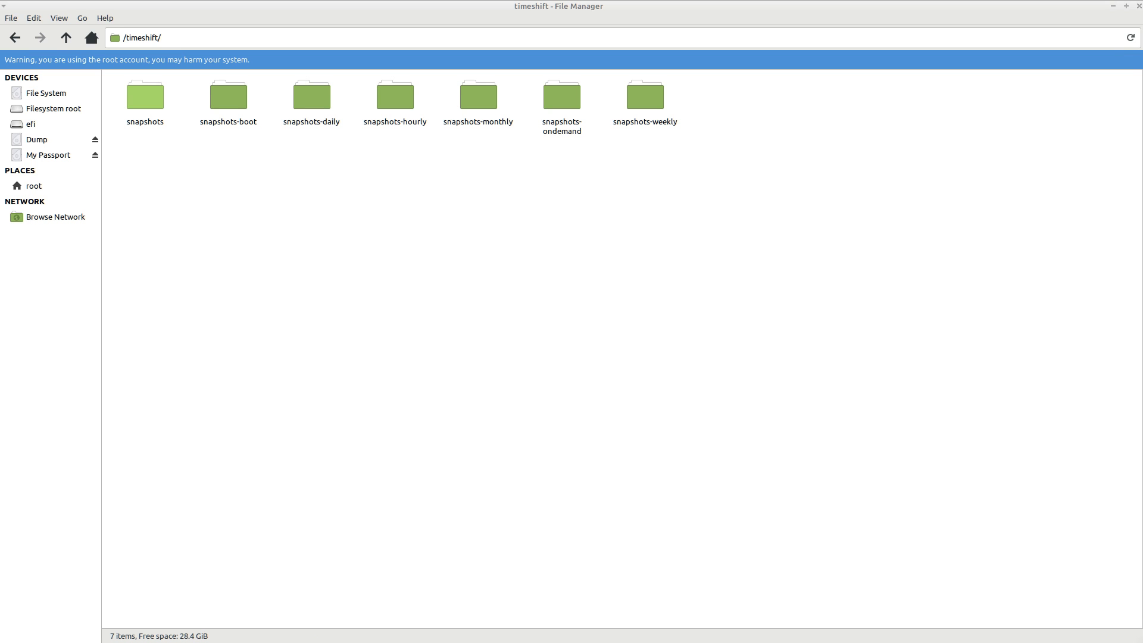
pyautogui.doubleClick(145, 97)
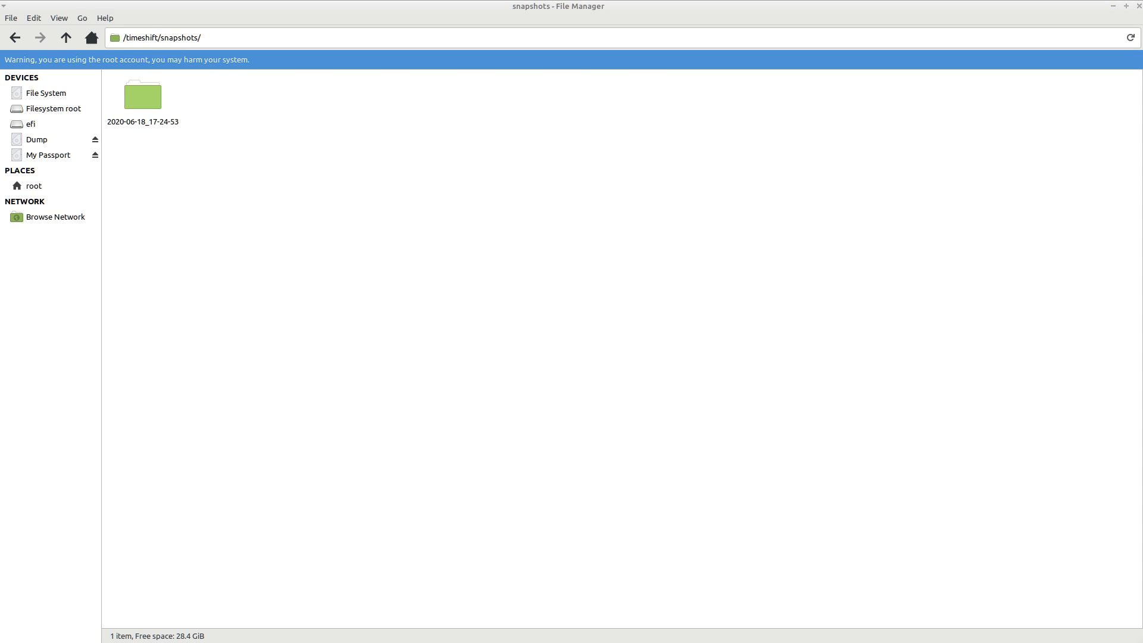
pyautogui.doubleClick(142, 95)
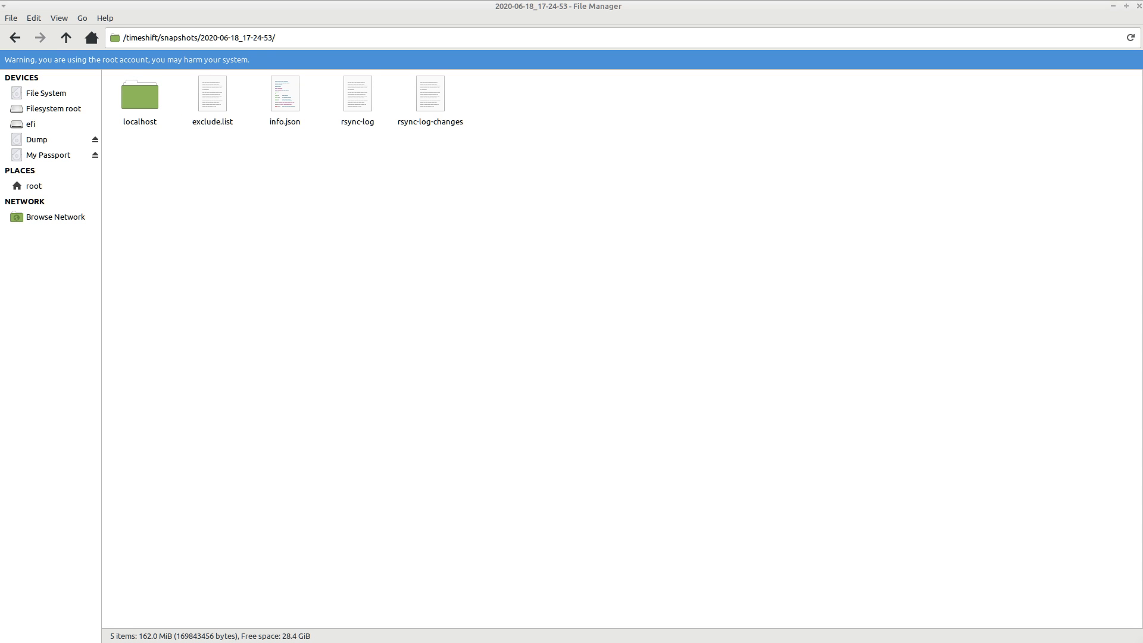
pyautogui.doubleClick(140, 96)
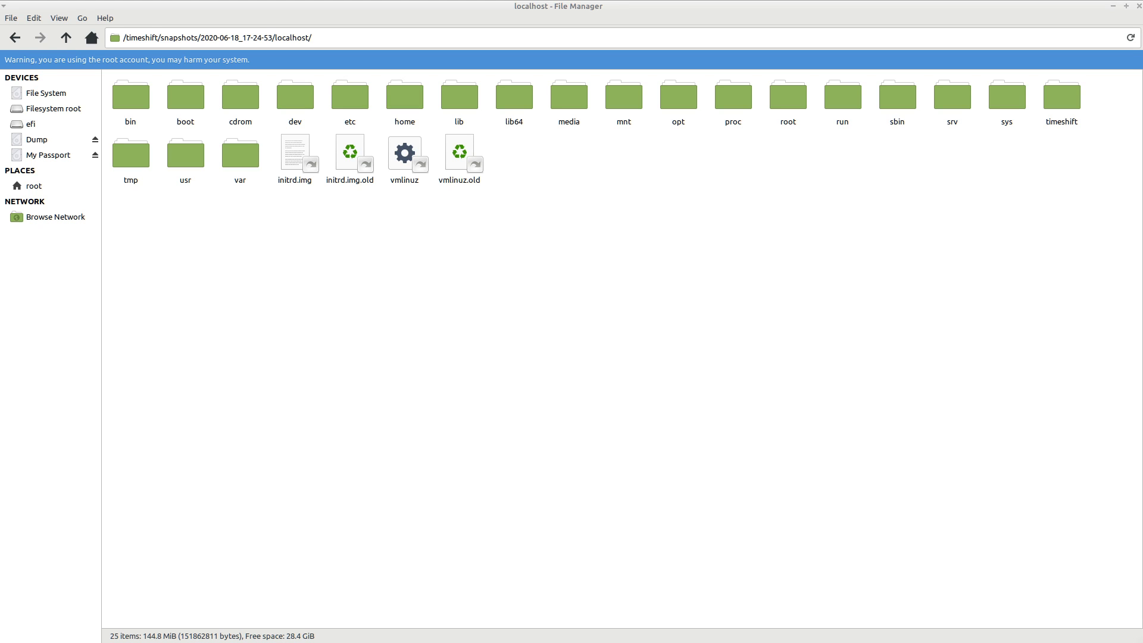
# Step: Open a second file manager tab and bring it to the file system root
pyautogui.click(11, 19)
pyautogui.click(30, 34)
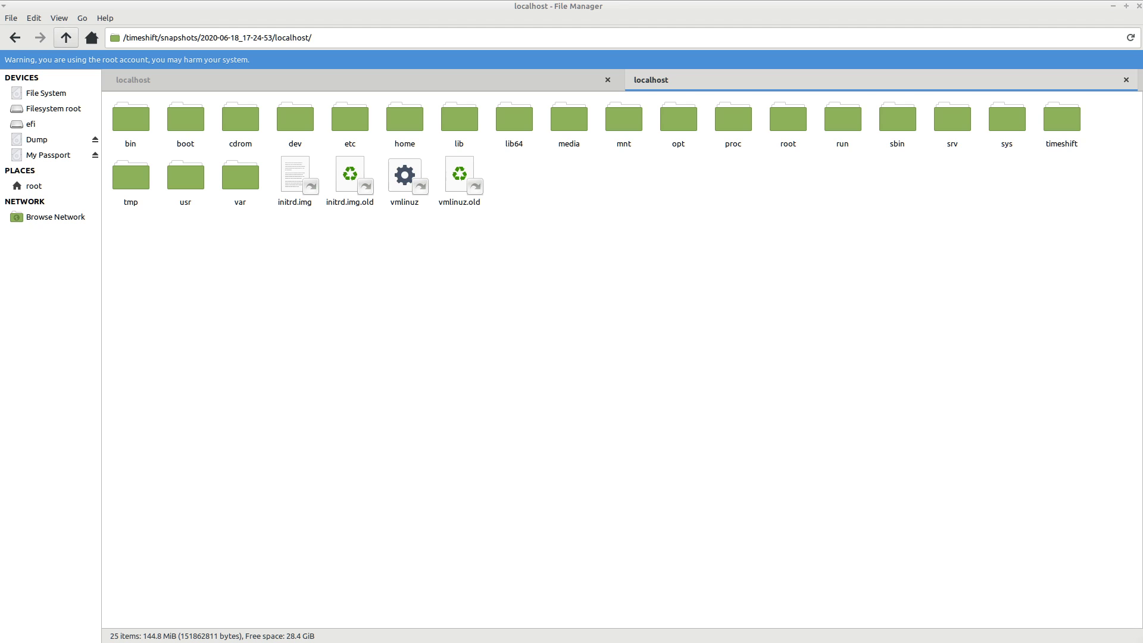
pyautogui.click(66, 38)
pyautogui.click(66, 38)
pyautogui.click(66, 38)
pyautogui.click(66, 38)
# Step: Compare the contents of the snapshot's localhost folder with those of the live file system root
pyautogui.click(363, 80)
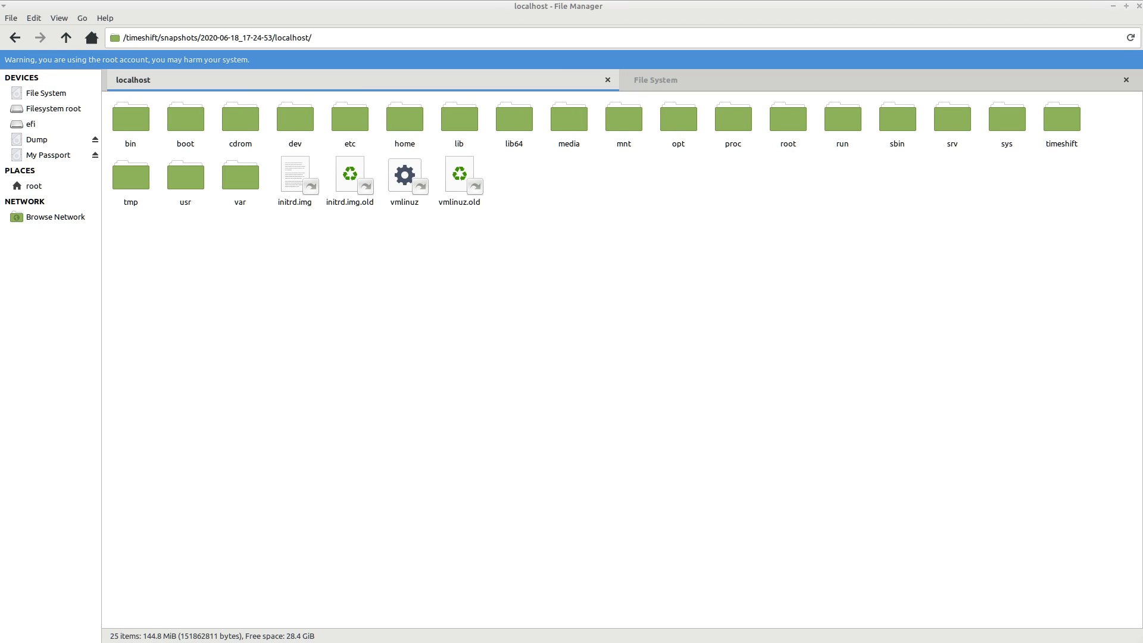
pyautogui.click(685, 80)
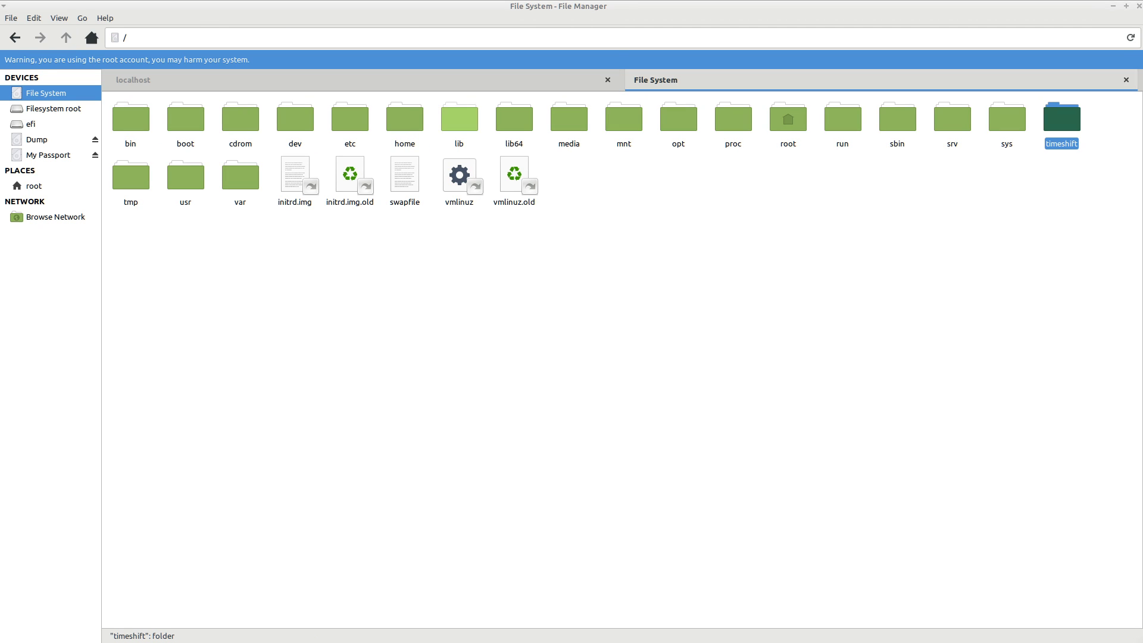
pyautogui.click(363, 80)
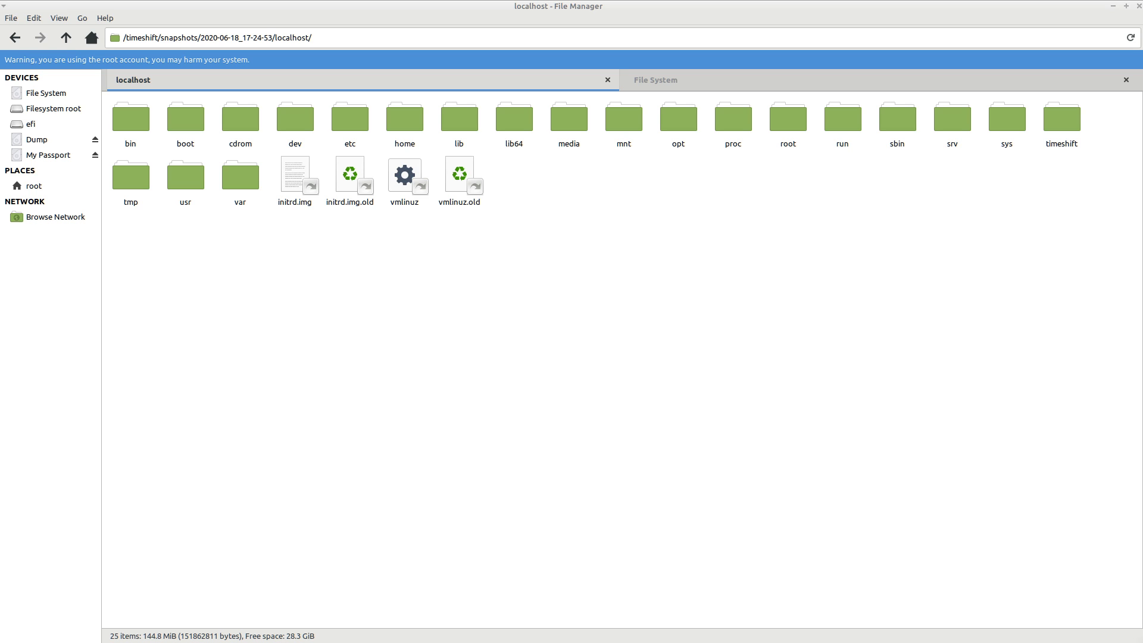
# Step: Reduce the file manager from full-screen size and close it to return to the snapshot list
pyautogui.moveTo(851, 6); pyautogui.dragTo(725, 159)
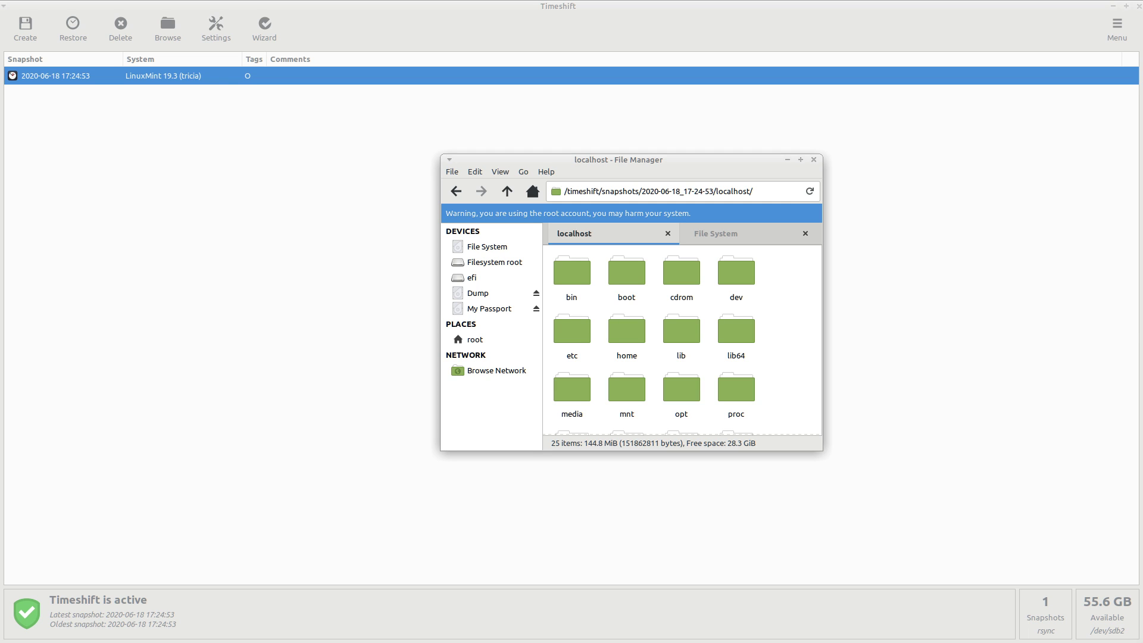
pyautogui.moveTo(619, 160); pyautogui.dragTo(617, 131)
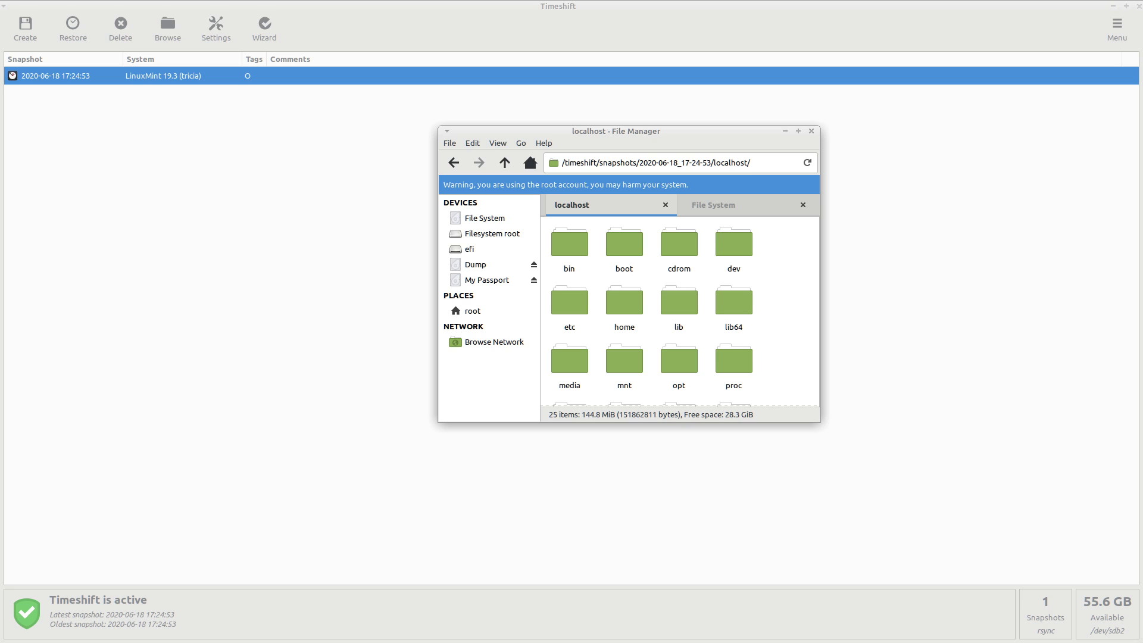
pyautogui.click(812, 131)
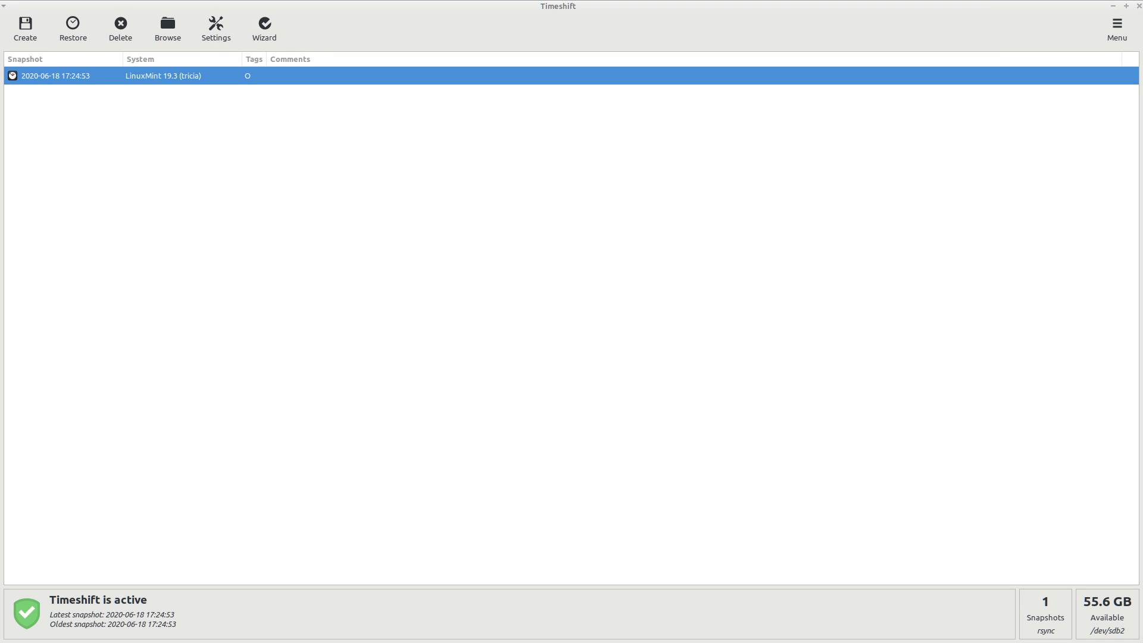